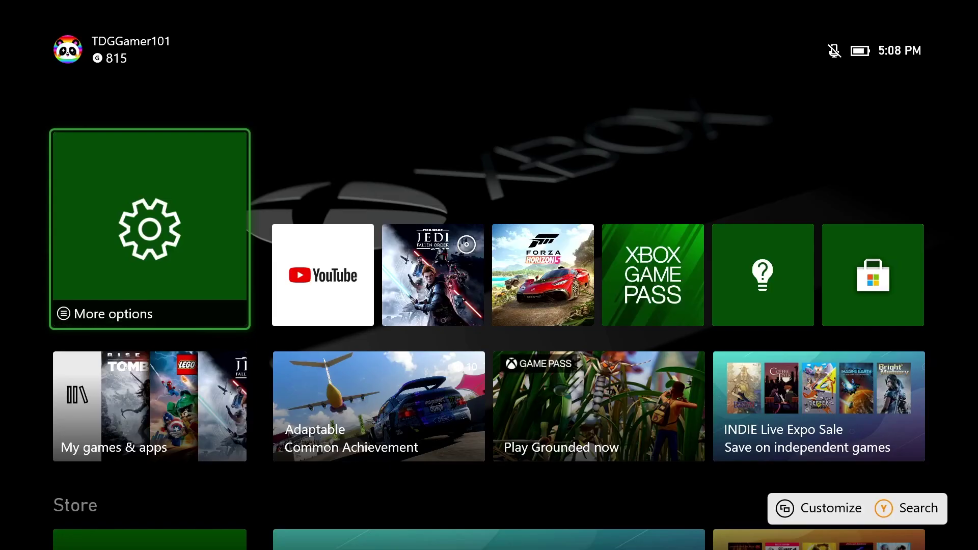
Step: Open the console settings and go to the customizable privacy details of the account's Privacy & online safety page
{"action": "key", "text": "Return"}
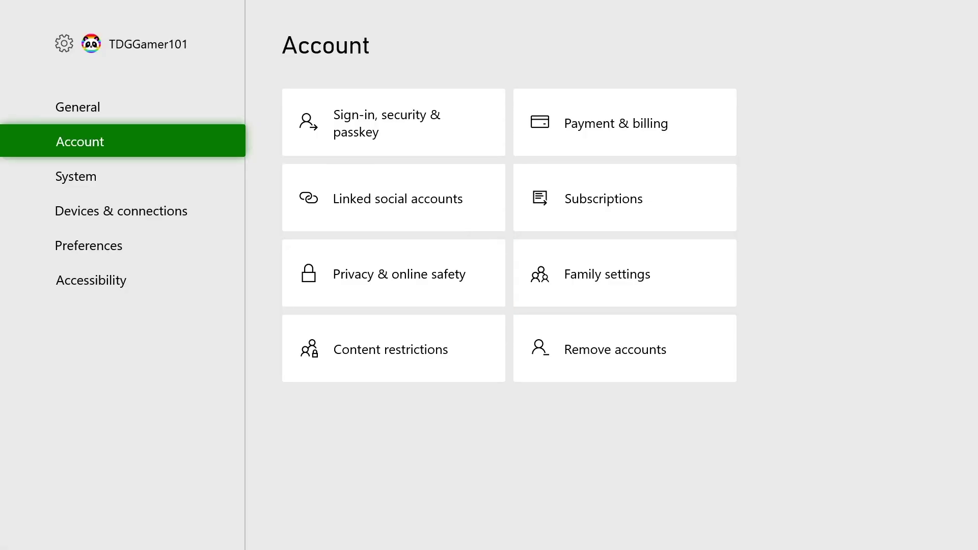
{"action": "key", "text": "Up"}
{"action": "key", "text": "Right"}
{"action": "key", "text": "Down"}
{"action": "key", "text": "Left"}
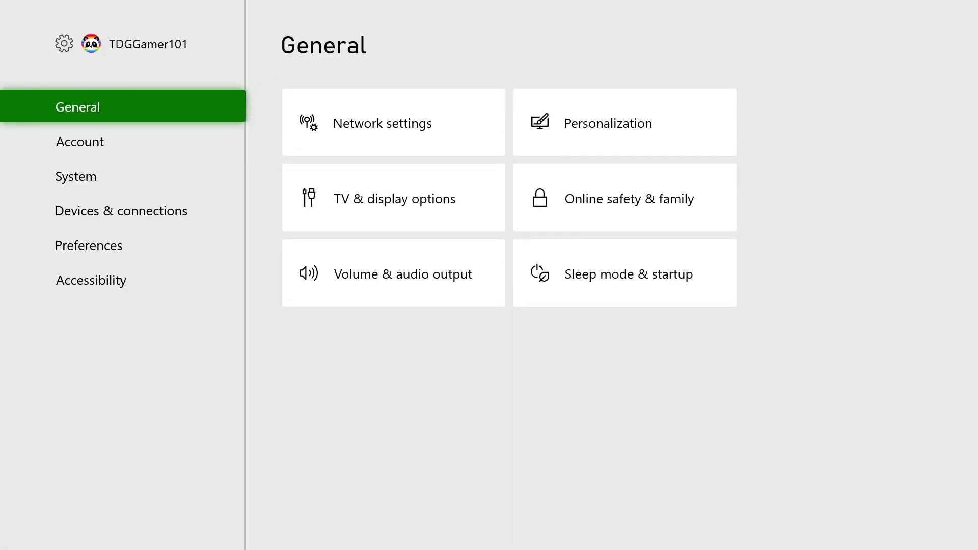
{"action": "key", "text": "Down"}
{"action": "key", "text": "Right"}
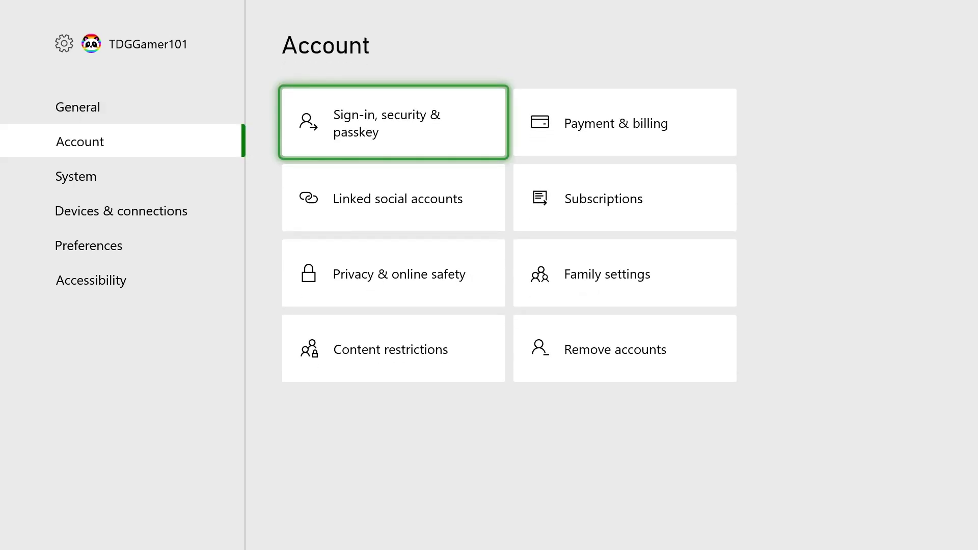
{"action": "key", "text": "Down"}
{"action": "key", "text": "Down"}
{"action": "key", "text": "Return"}
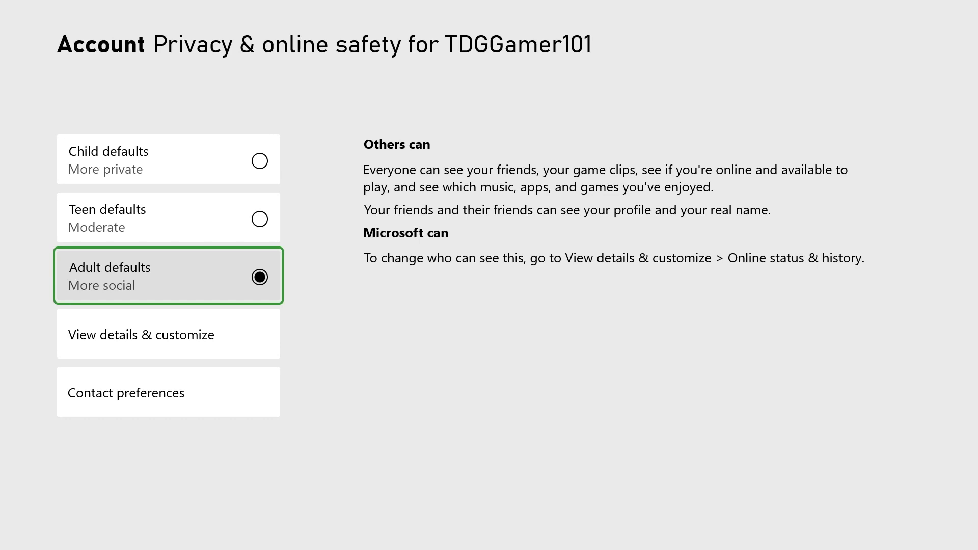
{"action": "key", "text": "Down"}
{"action": "key", "text": "Return"}
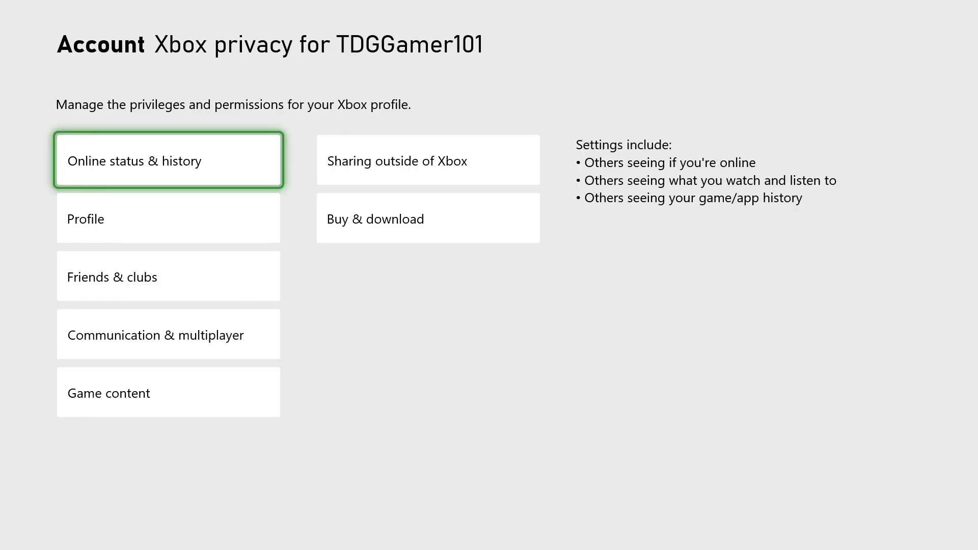
Step: Look through the Profile privacy permissions and return to the list of Xbox privacy categories
{"action": "key", "text": "Down"}
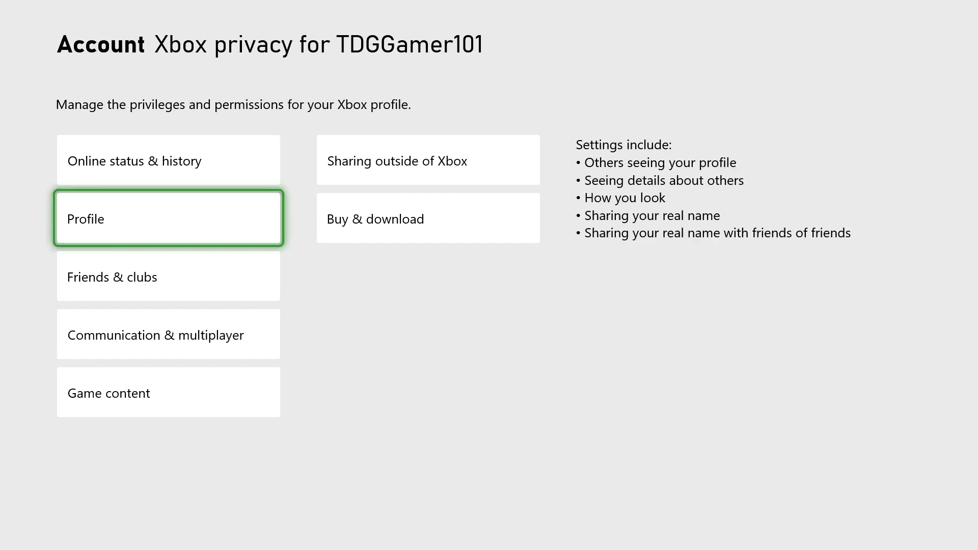
{"action": "key", "text": "Return"}
{"action": "key", "text": "Right"}
{"action": "key", "text": "Right"}
{"action": "key", "text": "Escape"}
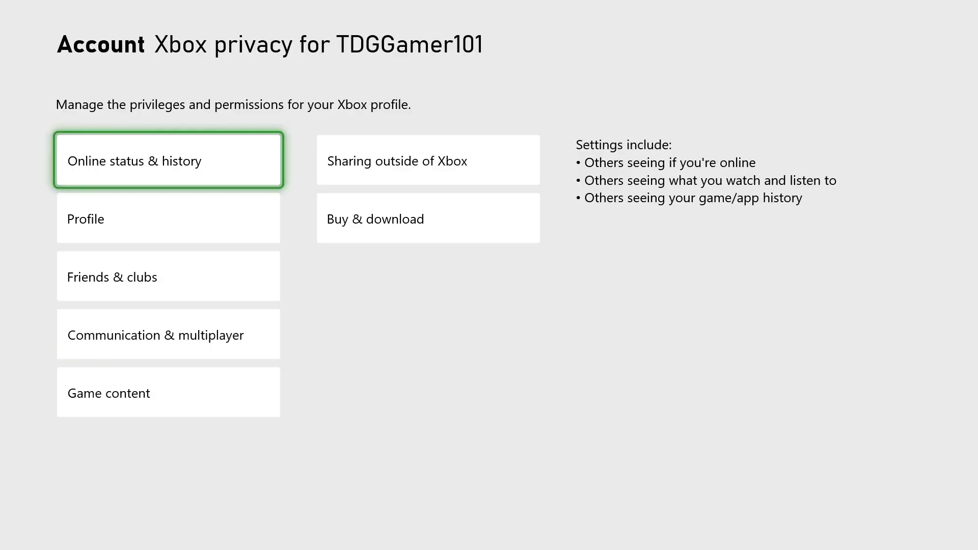
Step: Examine the Friends & clubs permissions in the Xbox privacy settings
{"action": "key", "text": "Down"}
{"action": "key", "text": "Down"}
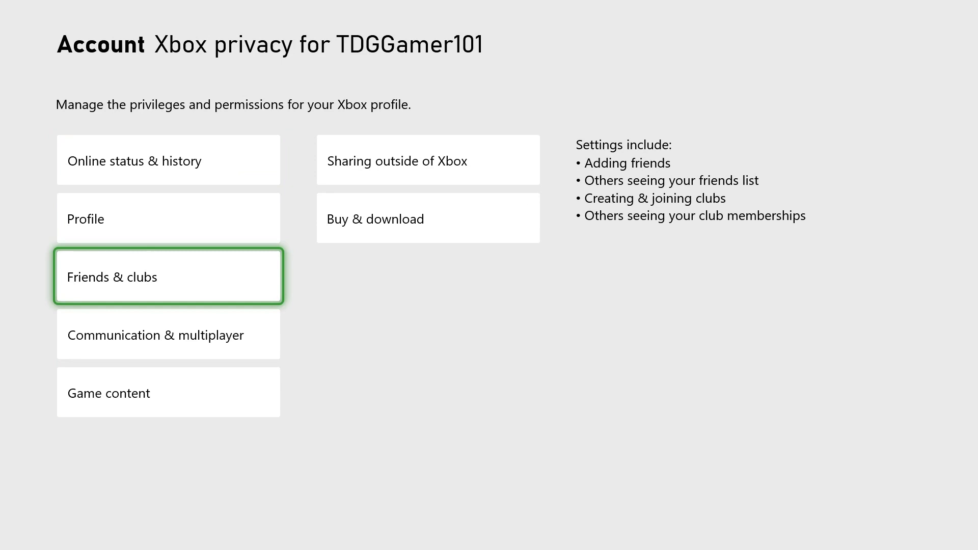
{"action": "key", "text": "Return"}
{"action": "key", "text": "Right"}
{"action": "key", "text": "Right"}
{"action": "key", "text": "Right"}
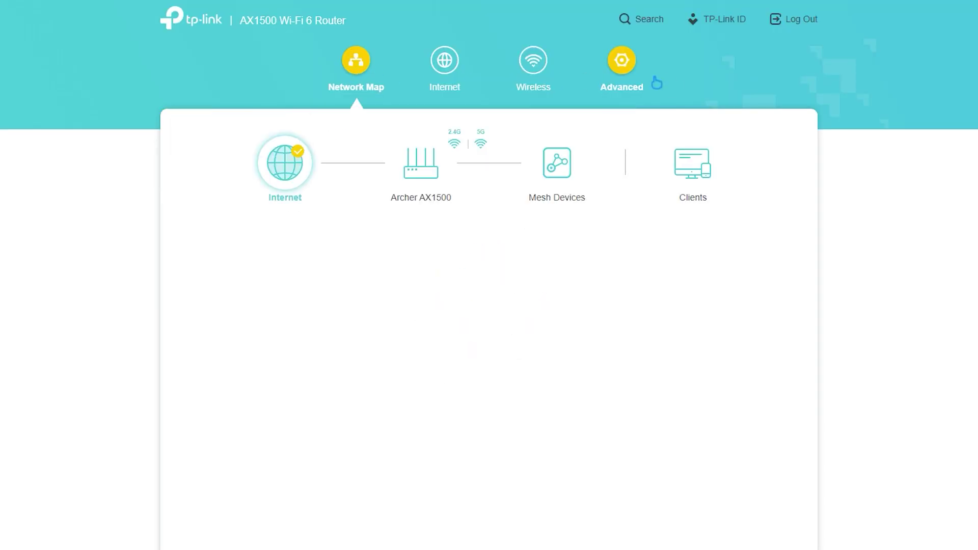
Step: Switch to the TP-Link router's admin page and check the UPnP setting and its description under advanced NAT Forwarding
{"action": "left_click", "coordinate": [620, 76]}
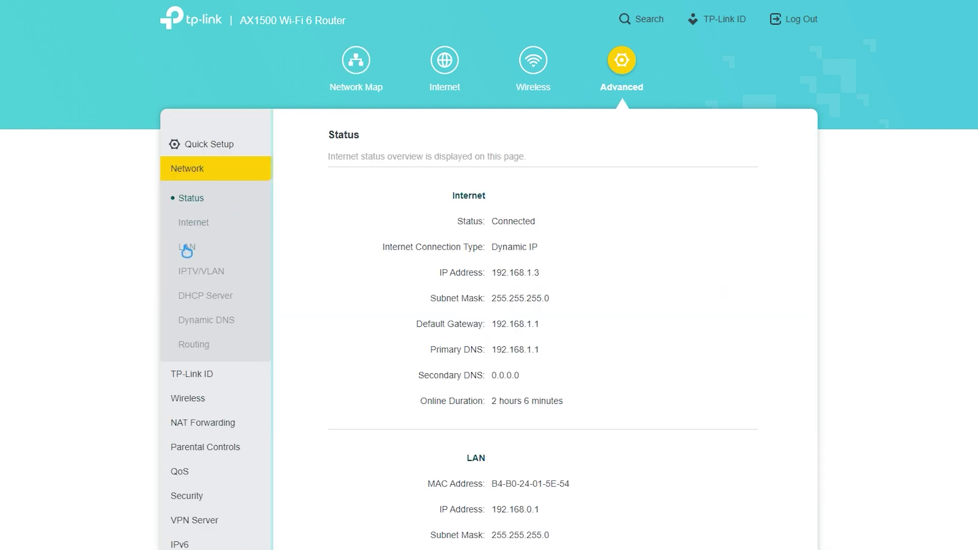
{"action": "scroll", "coordinate": [187, 251], "scroll_direction": "down", "scroll_amount": 1}
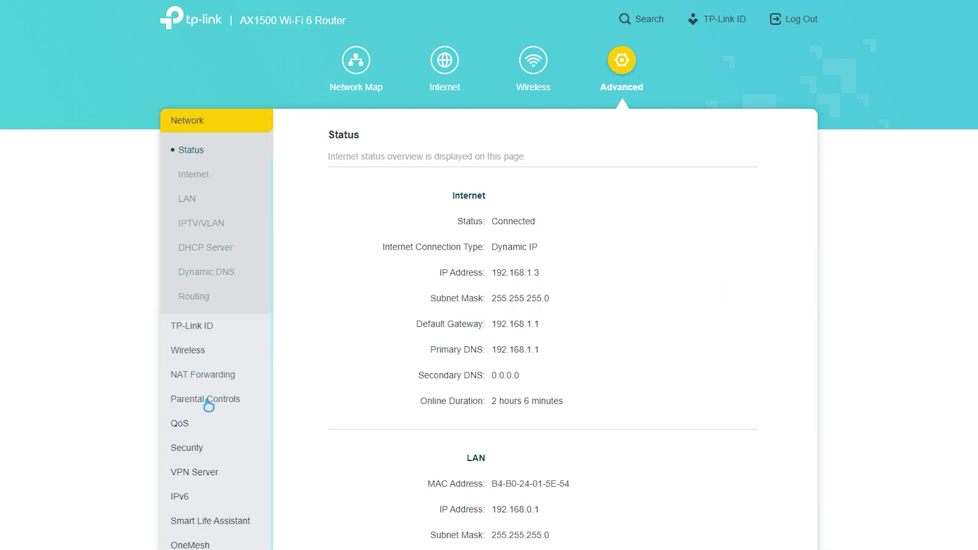
{"action": "left_click", "coordinate": [210, 379]}
{"action": "scroll", "coordinate": [212, 386], "scroll_direction": "up", "scroll_amount": 1}
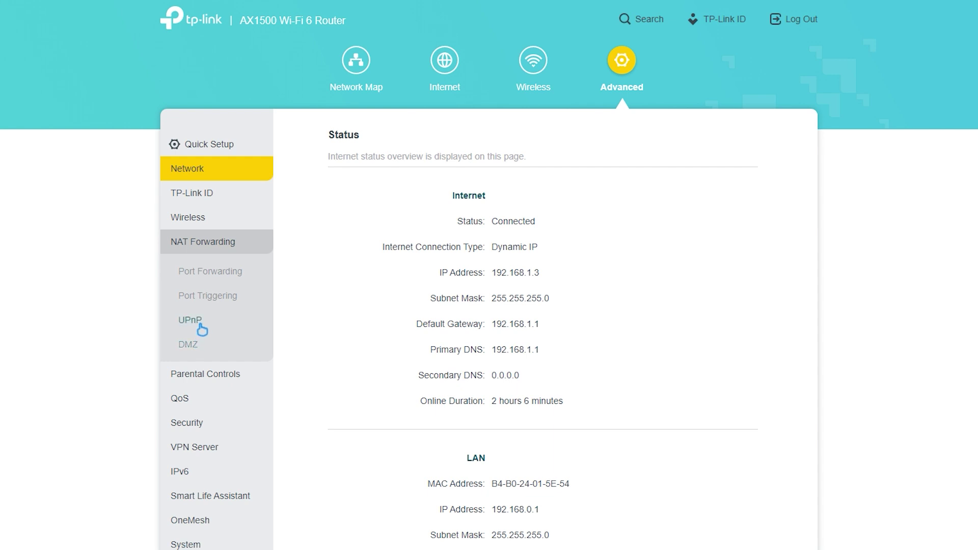
{"action": "left_click", "coordinate": [193, 322]}
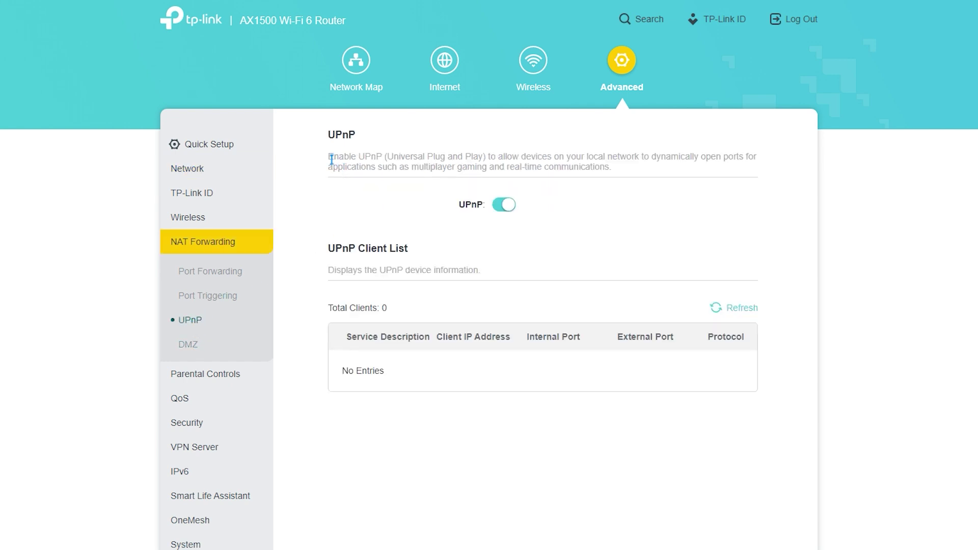
{"action": "left_click_drag", "start_coordinate": [333, 156], "coordinate": [543, 154]}
{"action": "left_click", "coordinate": [569, 166]}
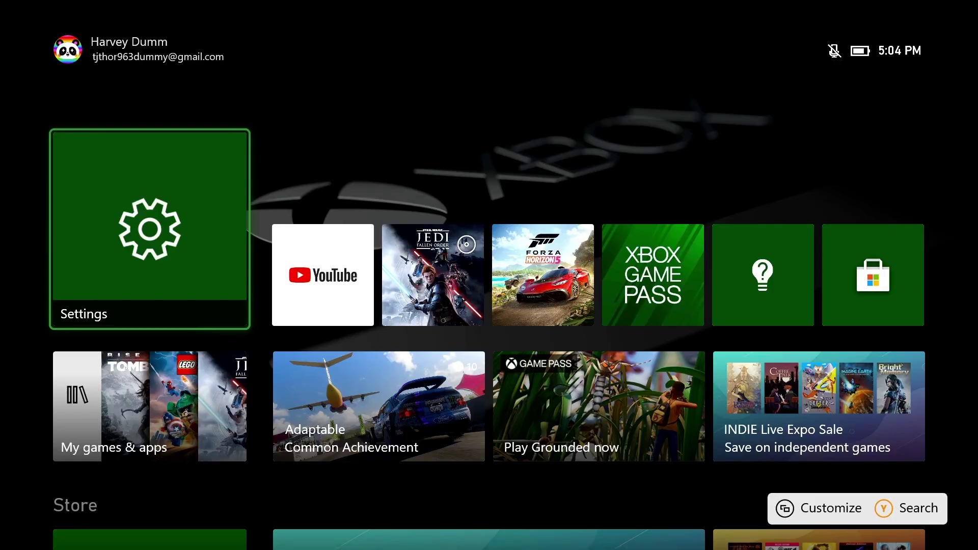
Step: Switch back to the Xbox, open its general Network settings and check the NAT type in the current network status
{"action": "key", "text": "Return"}
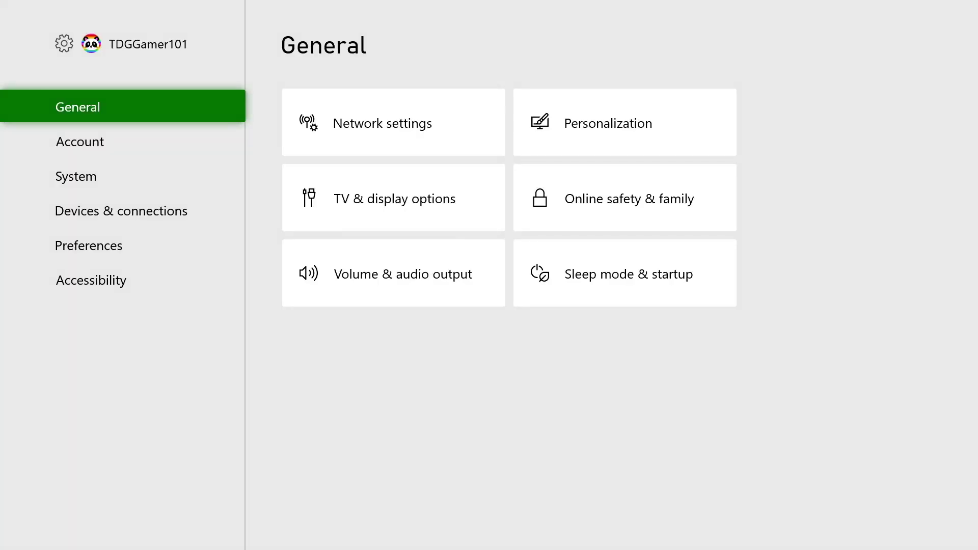
{"action": "key", "text": "Down"}
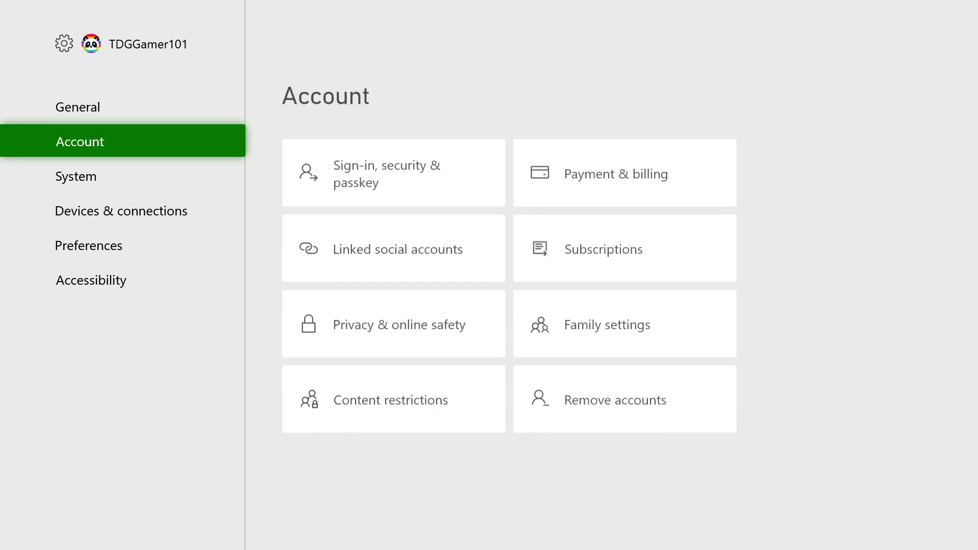
{"action": "key", "text": "Up"}
{"action": "key", "text": "Right"}
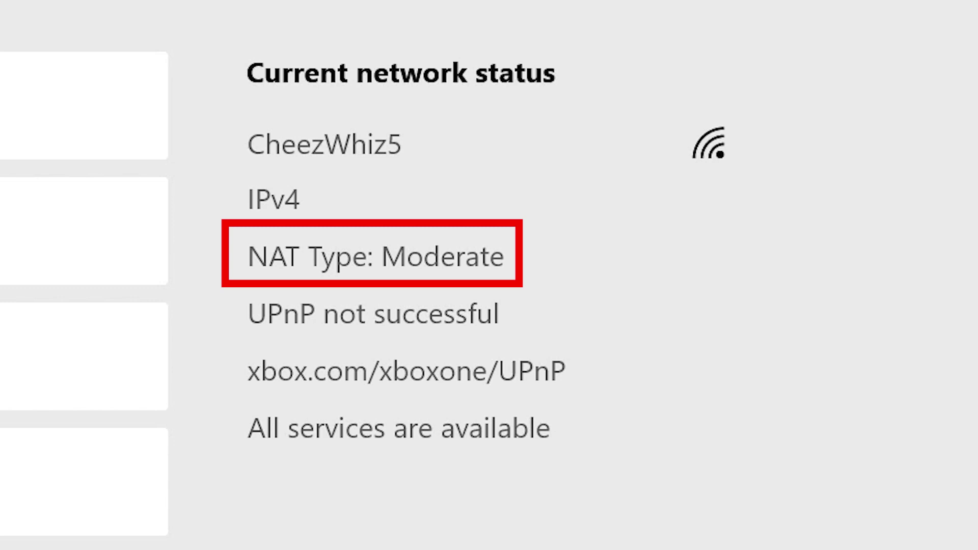
{"action": "key", "text": "Left"}
{"action": "key", "text": "Up"}
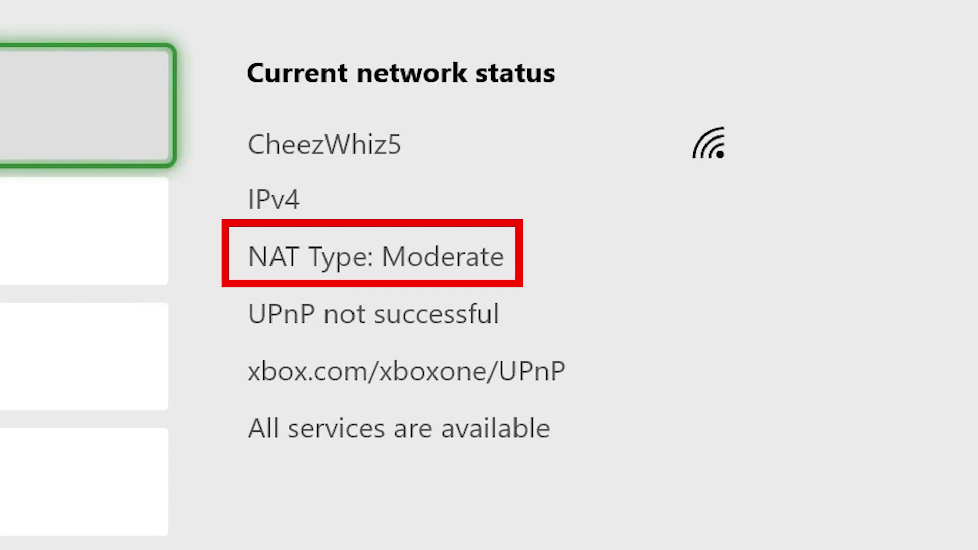